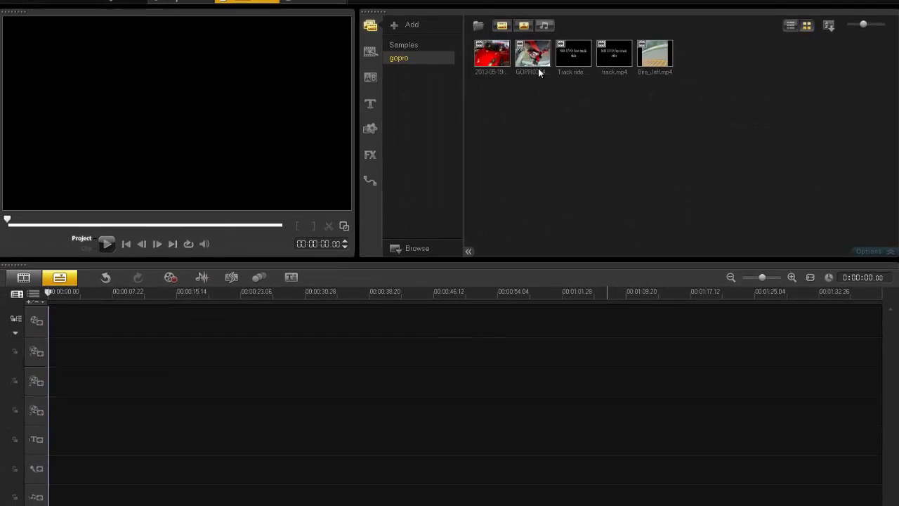
- Add GOPR0354 to the video track and rotate it 180° with two quarter turns clockwise
{"action": "left_click_drag", "start_coordinate": [531, 65], "coordinate": [416, 326]}
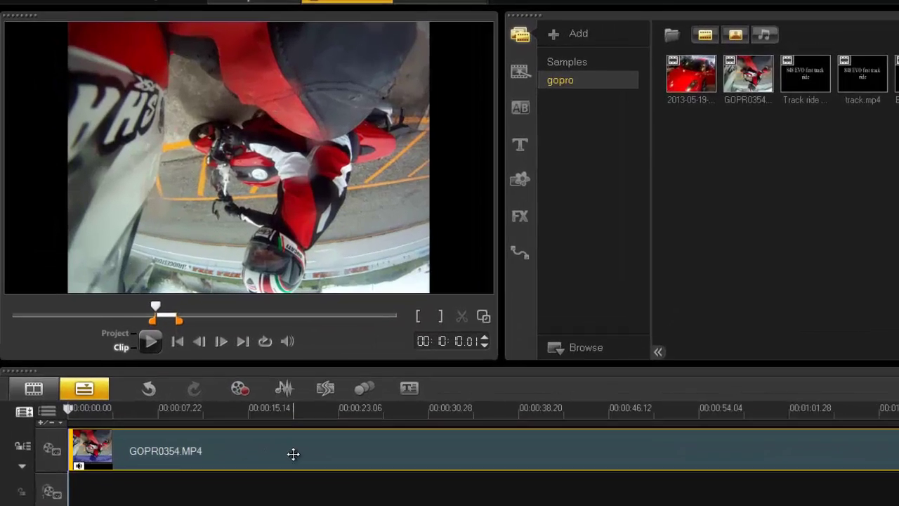
{"action": "double_click", "coordinate": [205, 321]}
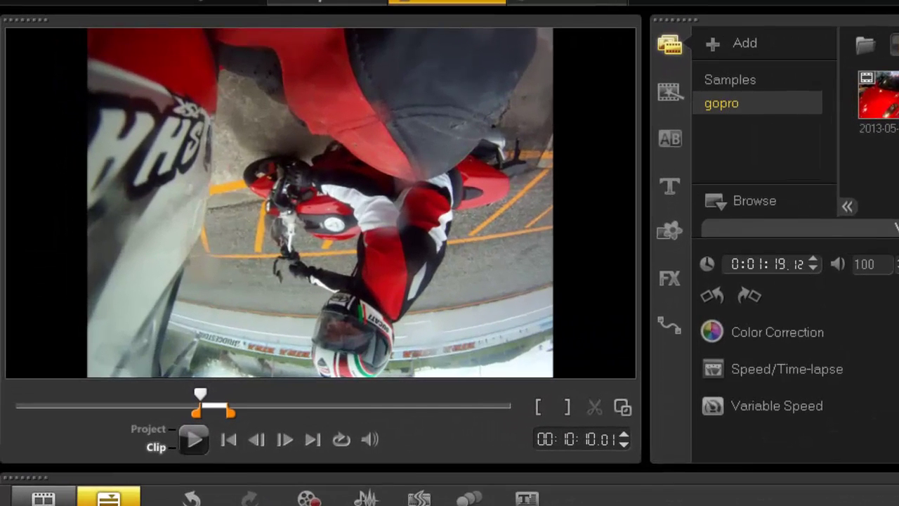
{"action": "left_click", "coordinate": [749, 297]}
{"action": "left_click", "coordinate": [749, 297]}
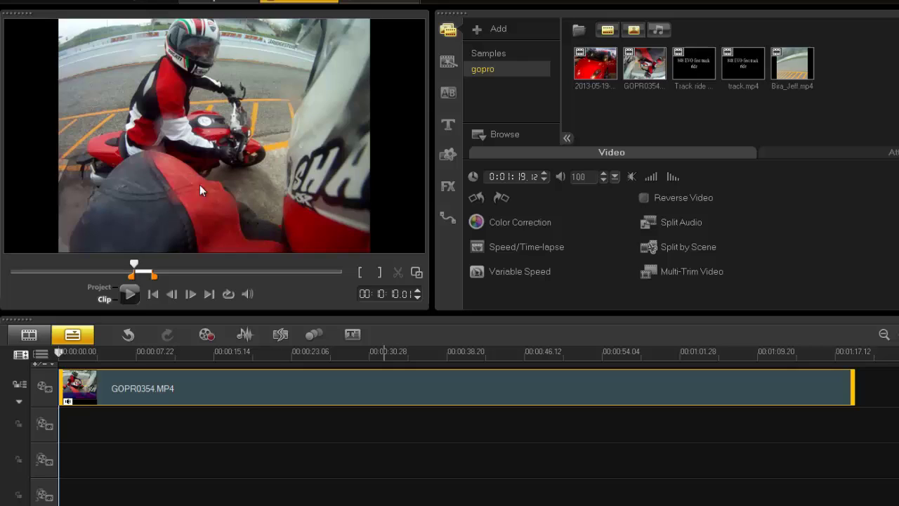
{"action": "left_click", "coordinate": [132, 296]}
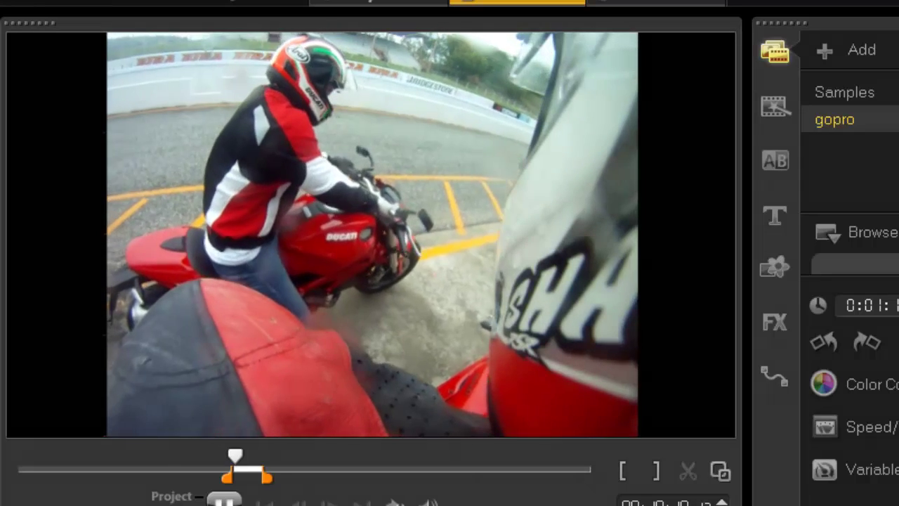
{"action": "key", "text": "space"}
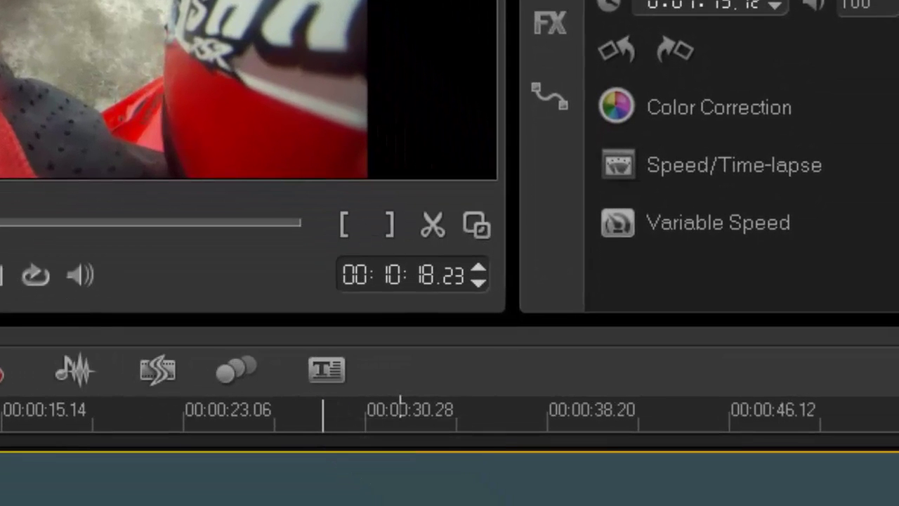
- From the clip's start, open the Subtitle Editor, move it aside, and set sensitivity to High
{"action": "key", "text": "Home"}
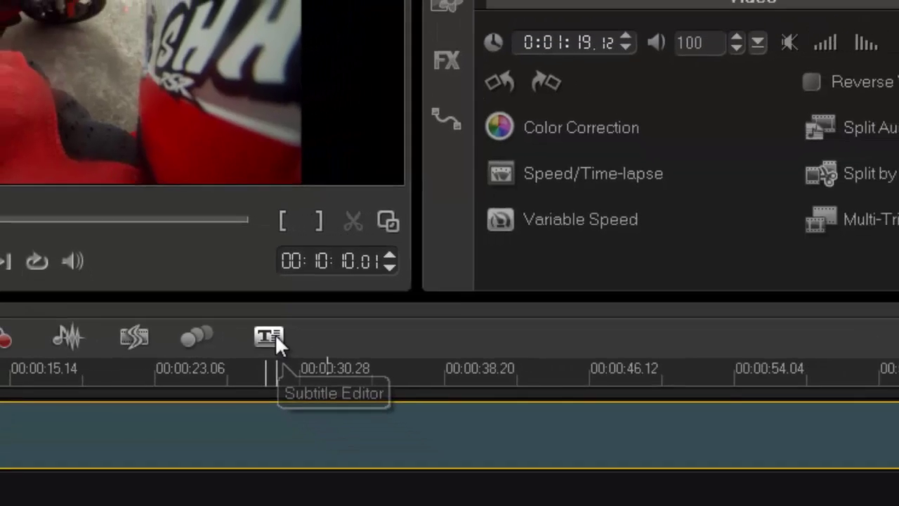
{"action": "left_click", "coordinate": [327, 370]}
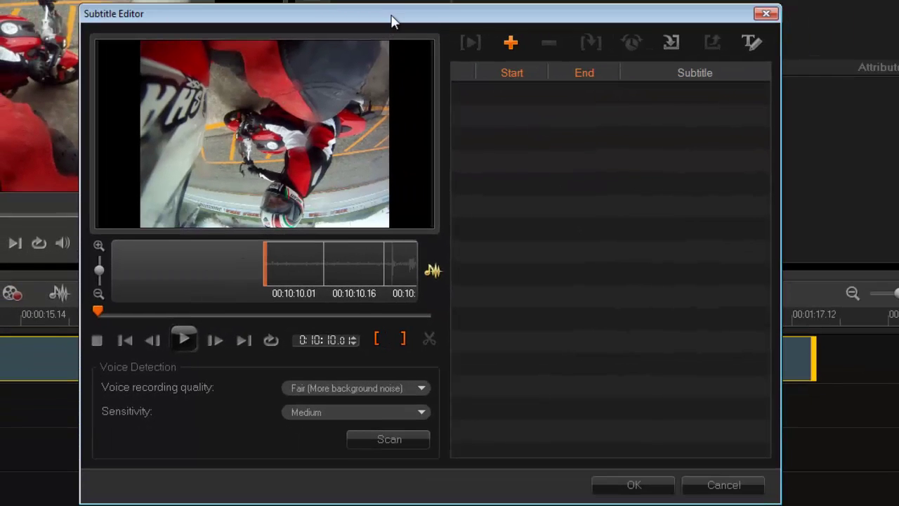
{"action": "left_click_drag", "start_coordinate": [391, 20], "coordinate": [480, 0]}
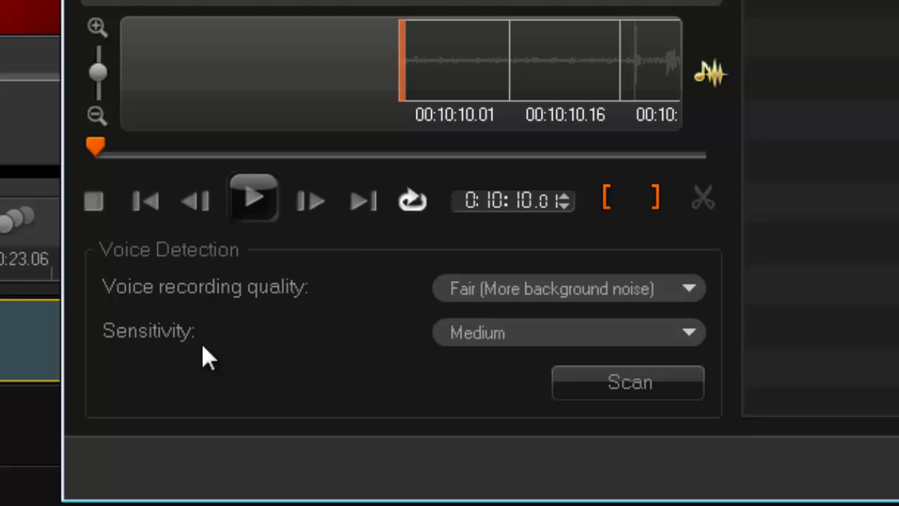
{"action": "left_click", "coordinate": [695, 333]}
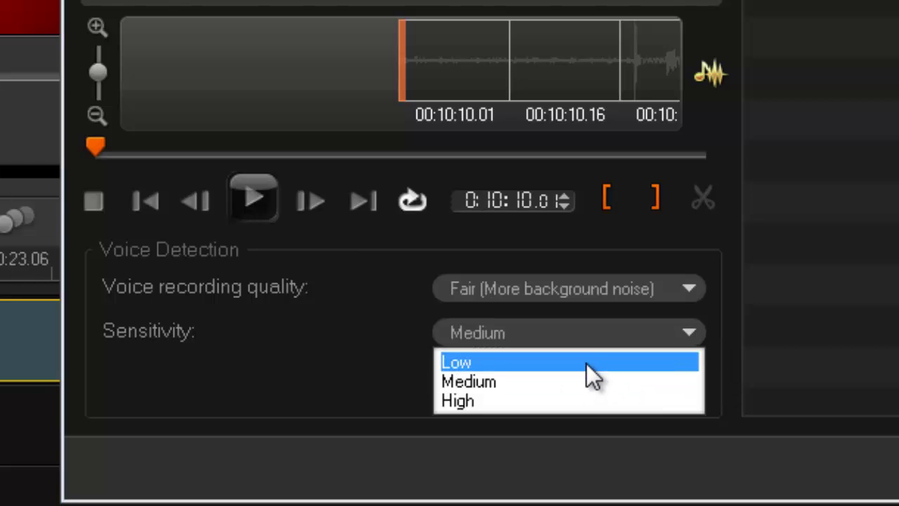
{"action": "left_click", "coordinate": [511, 401]}
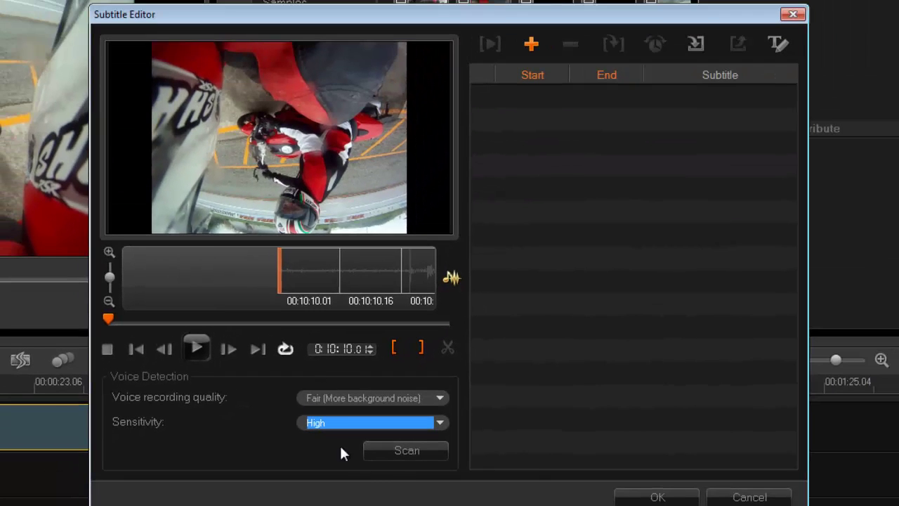
- Scan the clip's audio for speech, preview the result, and delete the first detected subtitle slot
{"action": "left_click", "coordinate": [394, 455]}
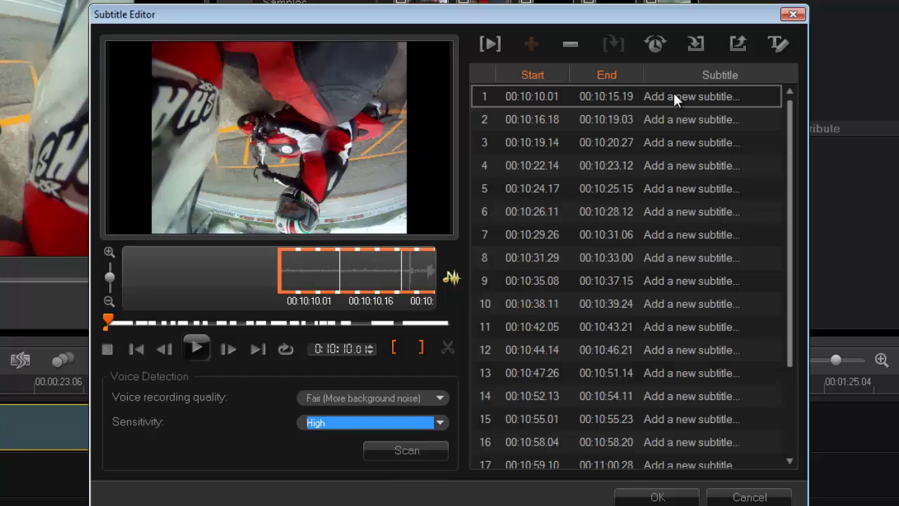
{"action": "left_click", "coordinate": [196, 347]}
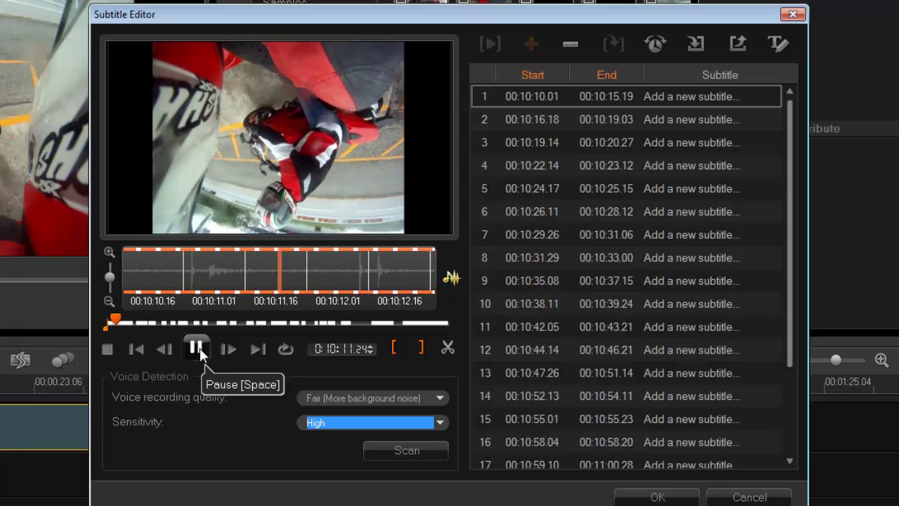
{"action": "left_click", "coordinate": [197, 347]}
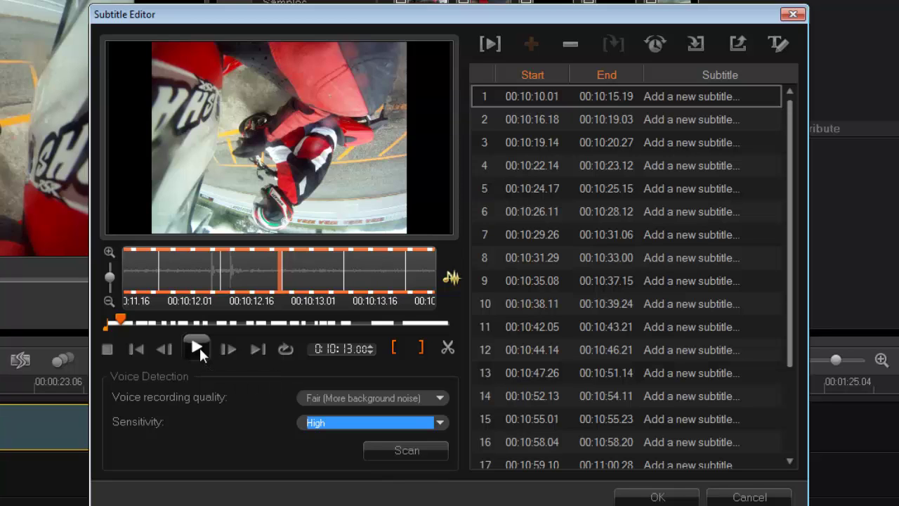
{"action": "key", "text": "Delete"}
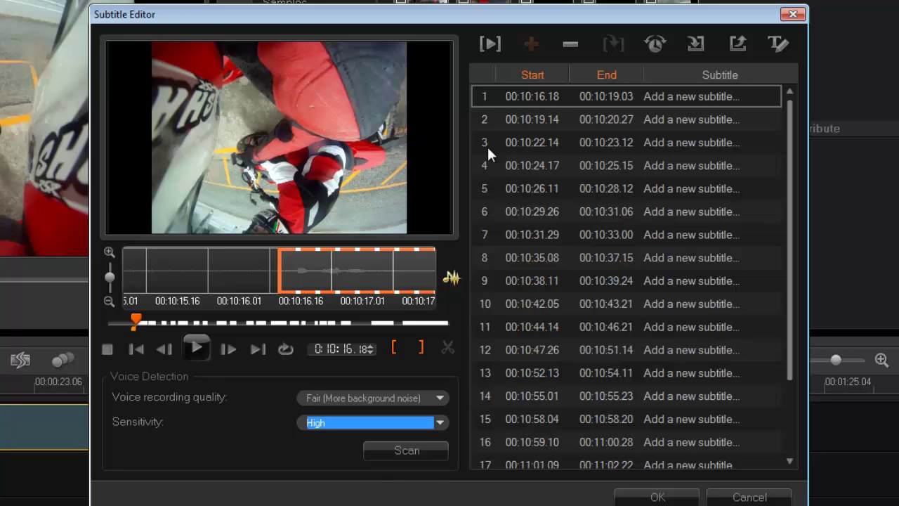
- Preview from the new first subtitle and enter 'turn your bike off' as its text
{"action": "left_click", "coordinate": [201, 347]}
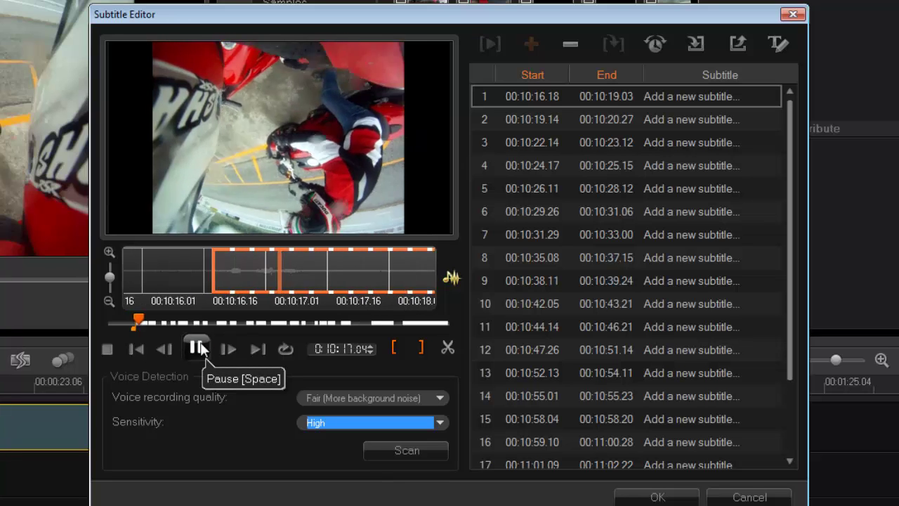
{"action": "left_click", "coordinate": [204, 349]}
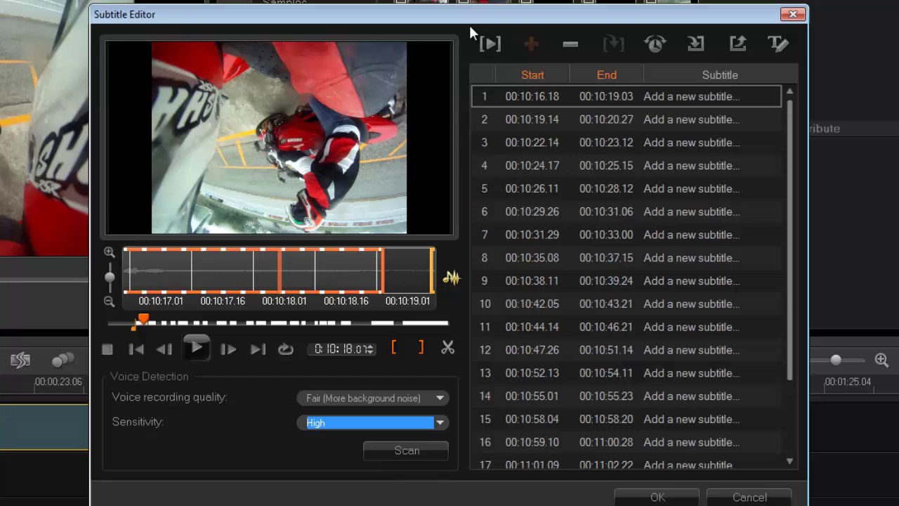
{"action": "left_click", "coordinate": [670, 99]}
{"action": "type", "text": "turn you"}
{"action": "key", "text": "BackSpace"}
{"action": "type", "text": "r b"}
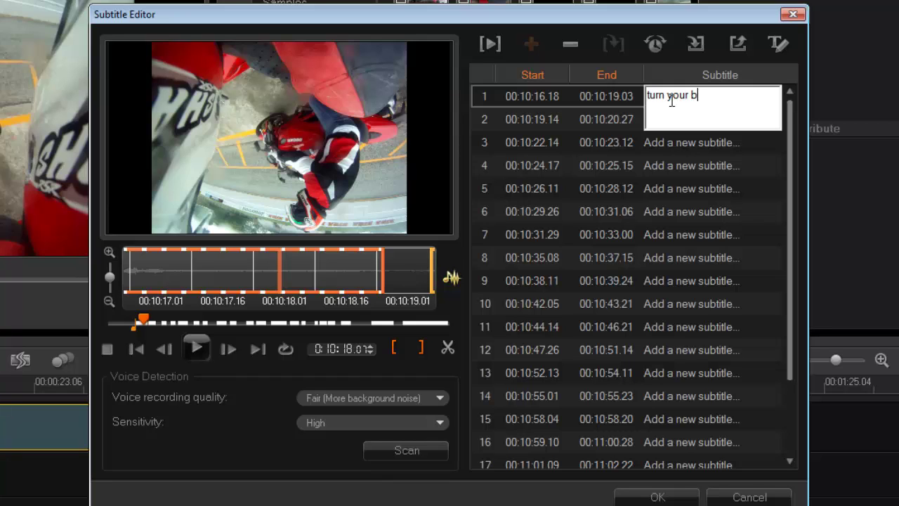
{"action": "type", "text": "ike off"}
{"action": "left_click", "coordinate": [665, 496]}
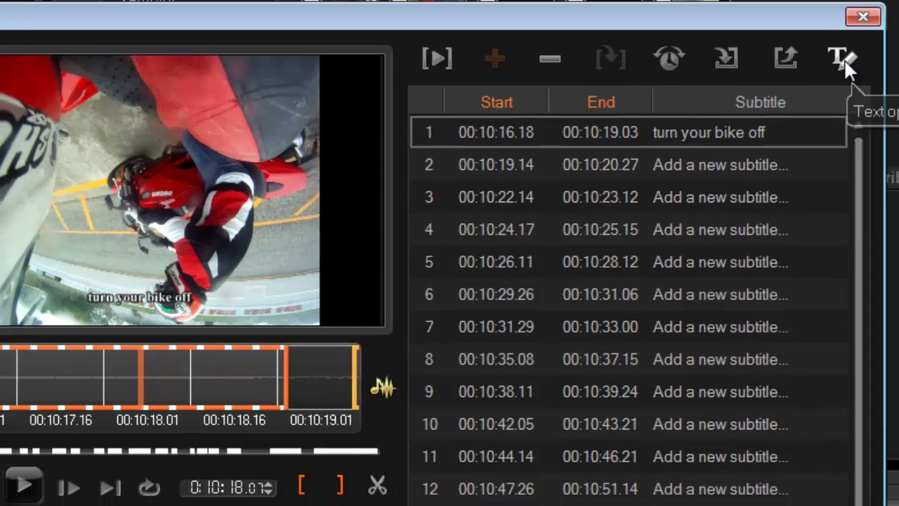
- Set the subtitle font size to 26, try top and middle positions, and keep bottom centre
{"action": "left_click", "coordinate": [844, 59]}
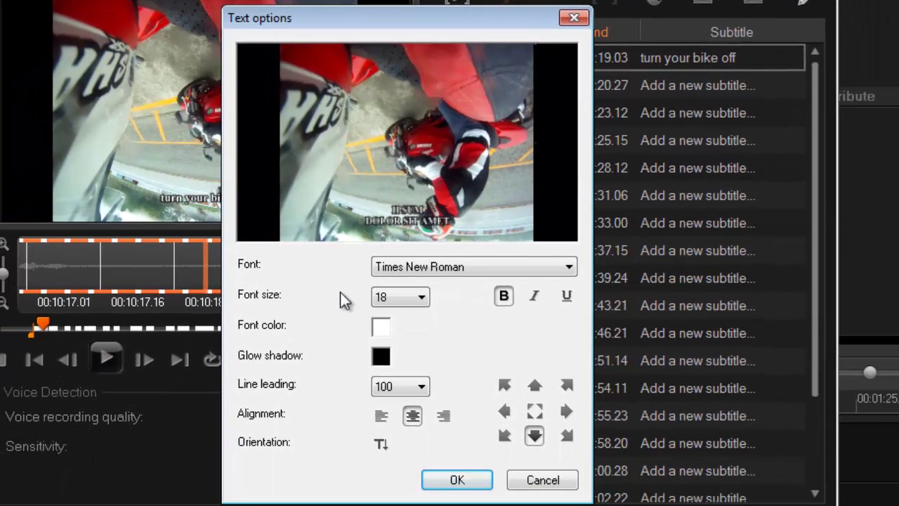
{"action": "left_click", "coordinate": [423, 296]}
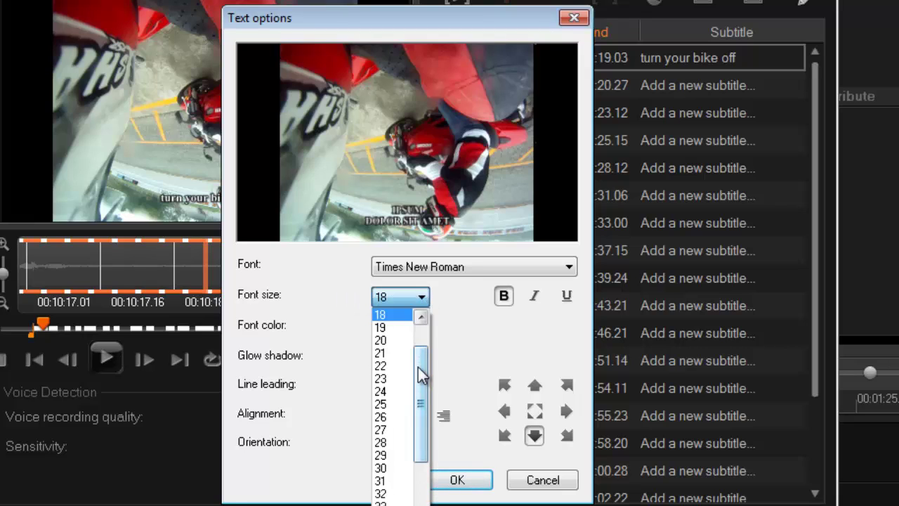
{"action": "left_click", "coordinate": [392, 419]}
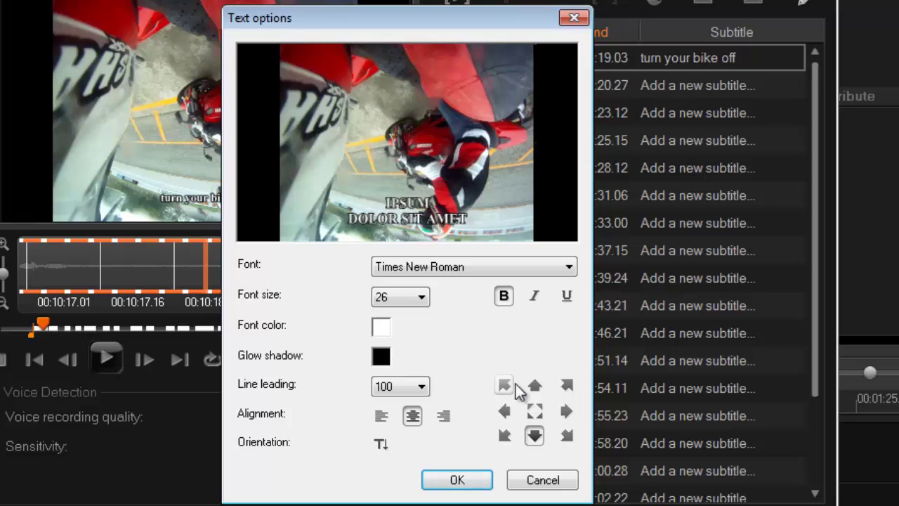
{"action": "left_click", "coordinate": [534, 385]}
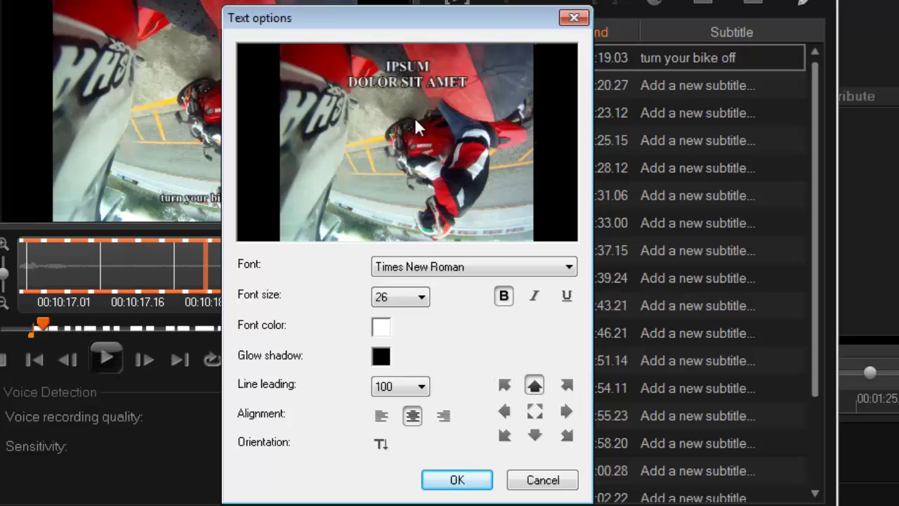
{"action": "left_click", "coordinate": [536, 413]}
{"action": "left_click", "coordinate": [533, 437]}
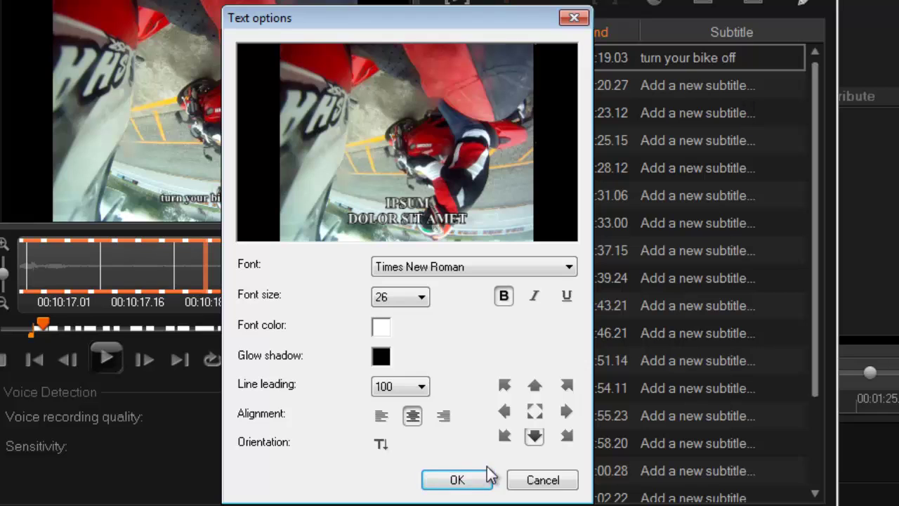
{"action": "left_click", "coordinate": [462, 482]}
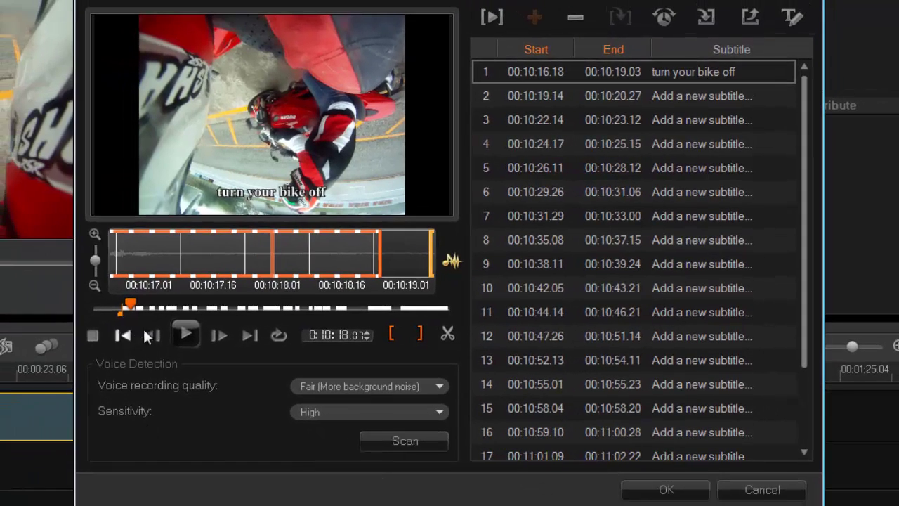
{"action": "left_click", "coordinate": [184, 334]}
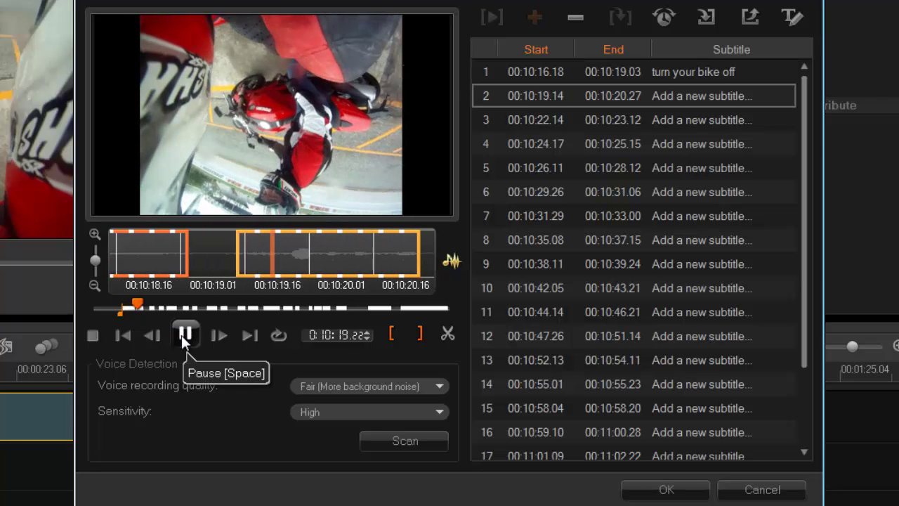
- Pause at the second spoken line and enter 'You're gonna crash down at the bottom' as subtitle 2
{"action": "left_click", "coordinate": [181, 335]}
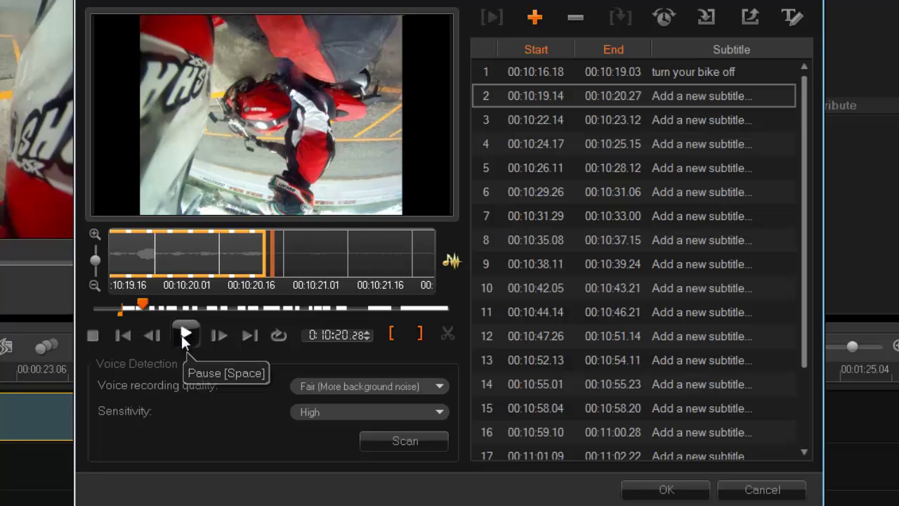
{"action": "left_click", "coordinate": [677, 92]}
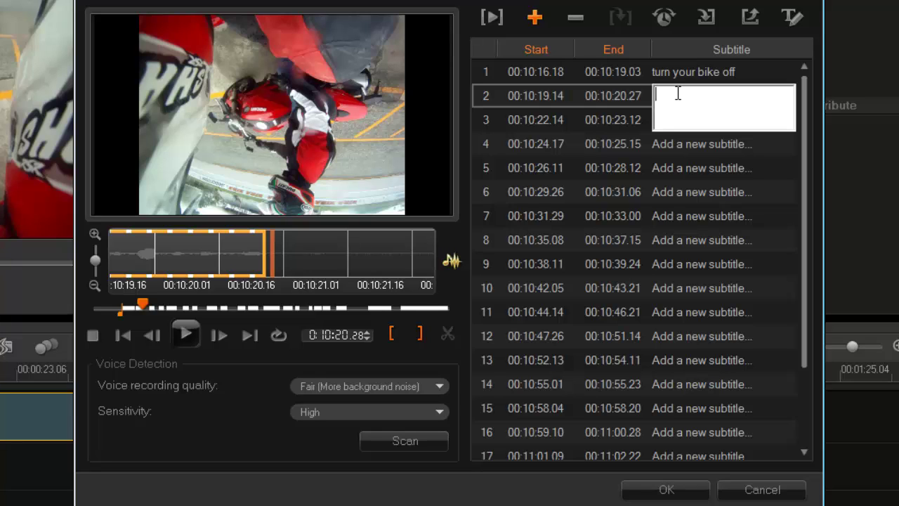
{"action": "type", "text": "You"}
{"action": "type", "text": "'re g"}
{"action": "type", "text": "onna "}
{"action": "type", "text": "crash "}
{"action": "type", "text": "d"}
{"action": "type", "text": "own at the "}
{"action": "type", "text": "bottom"}
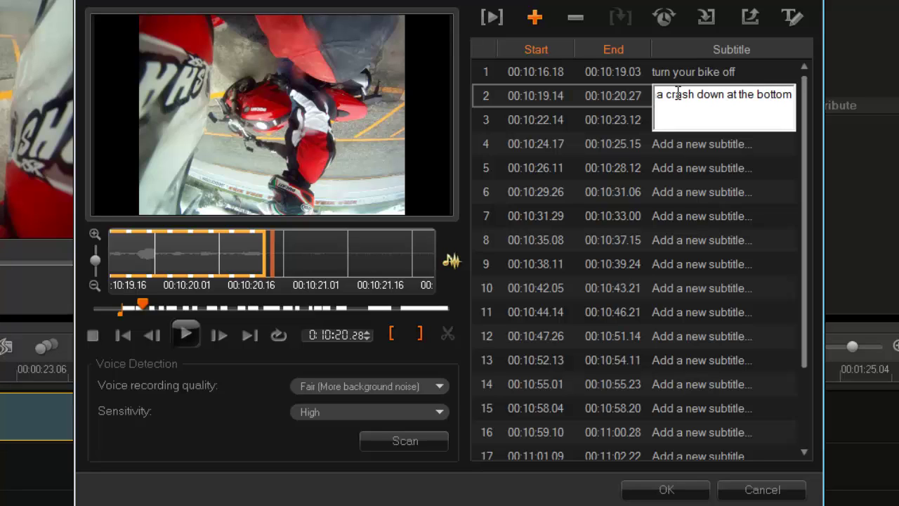
{"action": "left_click", "coordinate": [663, 490]}
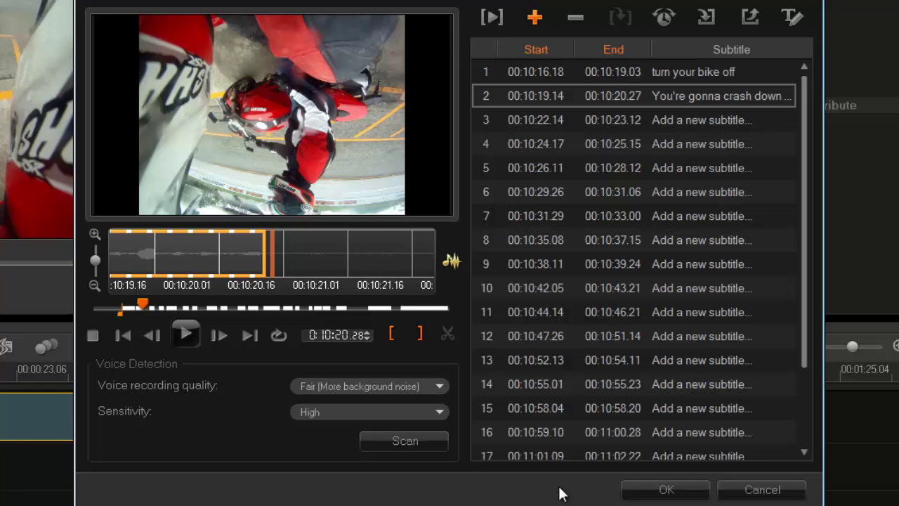
{"action": "left_click", "coordinate": [186, 333]}
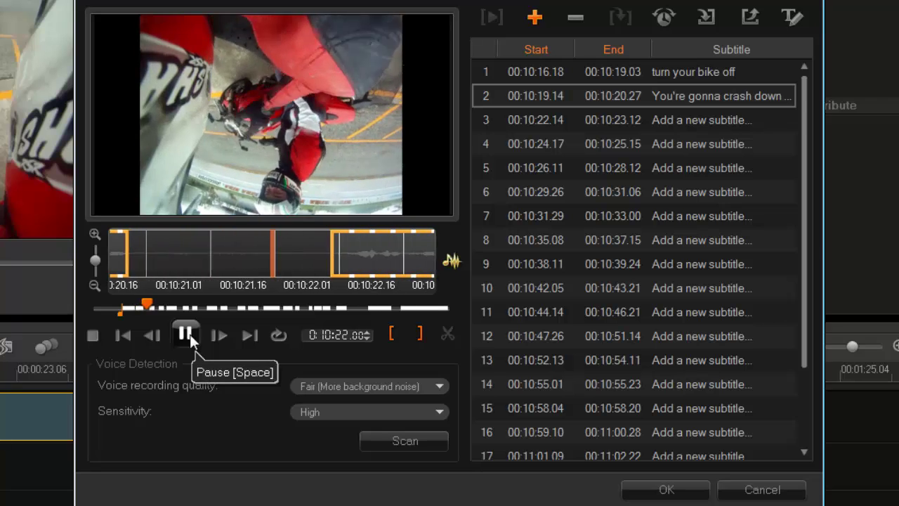
- Pause at the third spoken line and enter 'you gotta get off bike' as subtitle 3
{"action": "left_click", "coordinate": [187, 333]}
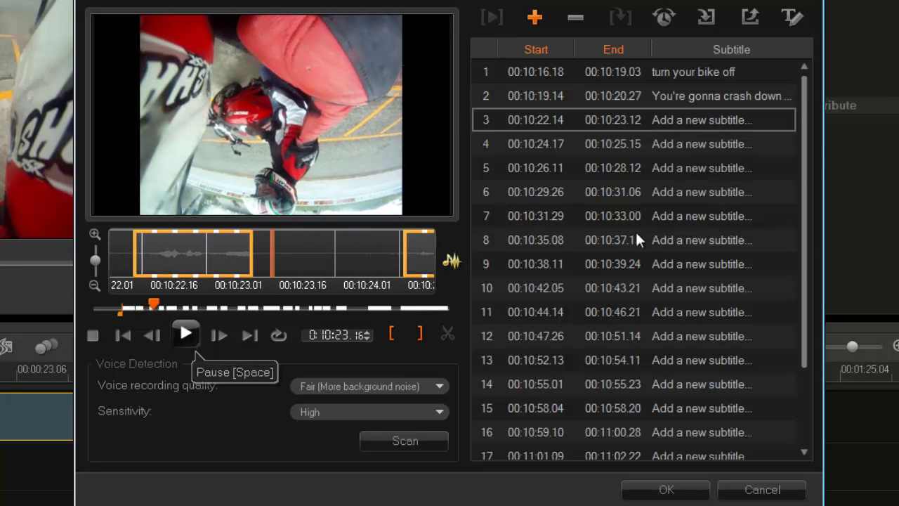
{"action": "left_click", "coordinate": [744, 125]}
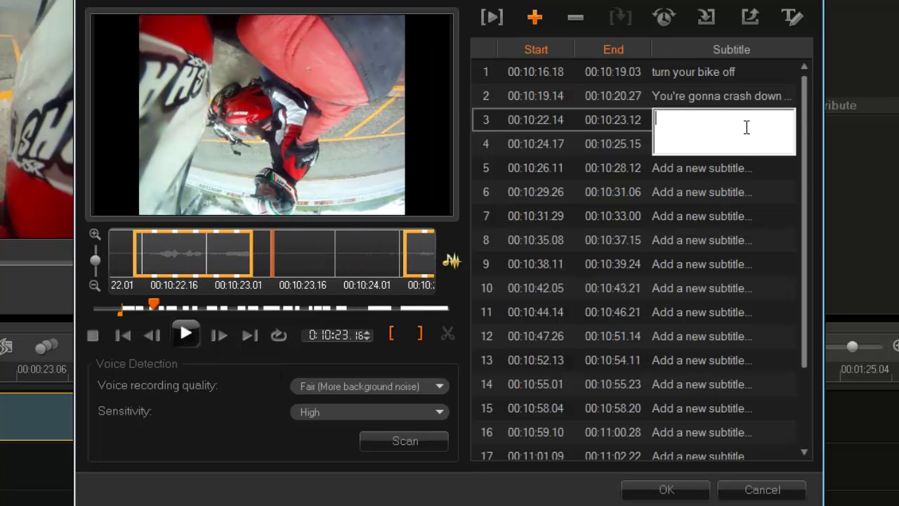
{"action": "type", "text": "you gotta get off"}
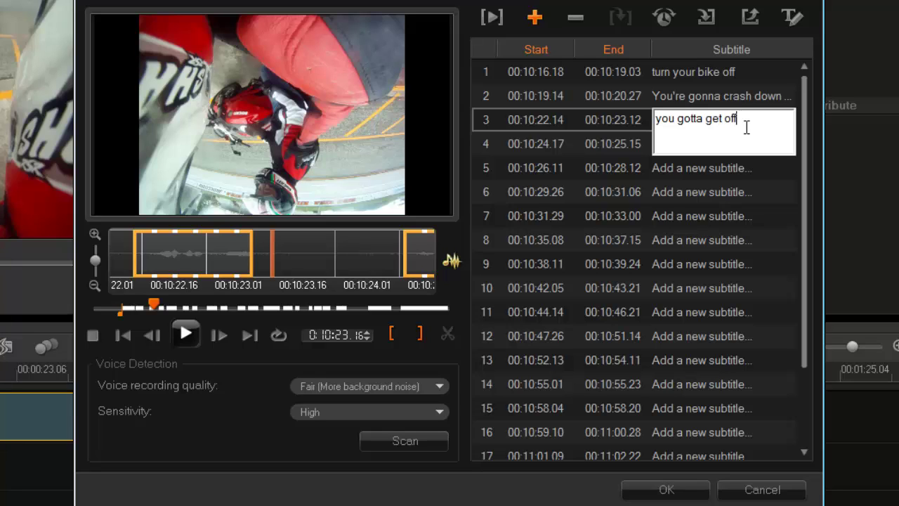
{"action": "type", "text": " bike"}
{"action": "left_click", "coordinate": [672, 489]}
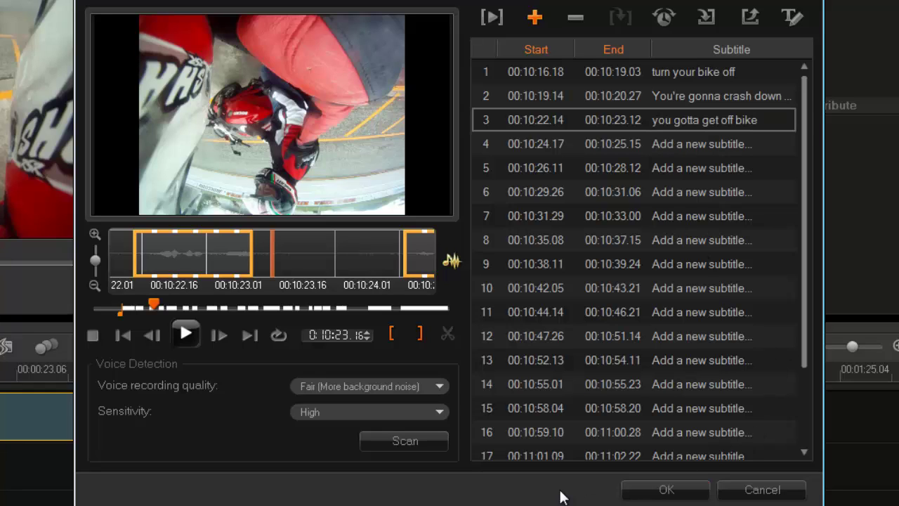
- Apply the three subtitles to the title track and play the project to review them
{"action": "left_click", "coordinate": [666, 489]}
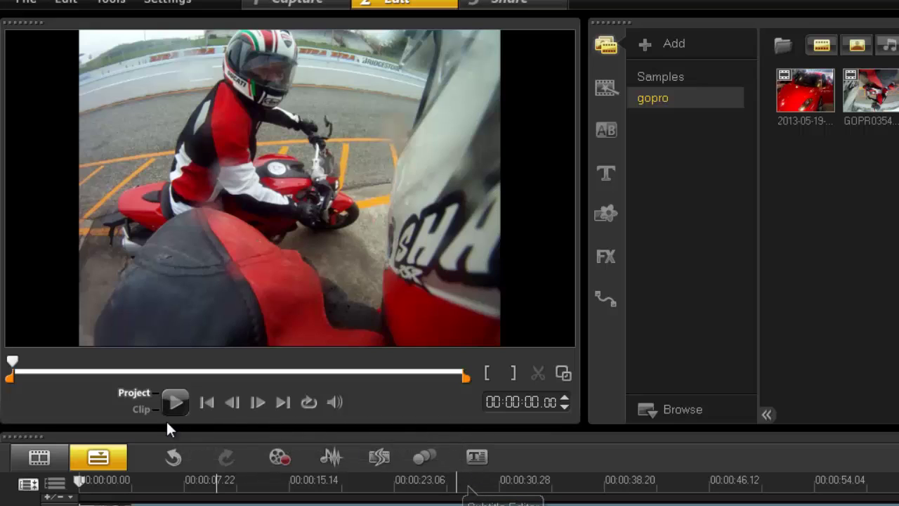
{"action": "left_click", "coordinate": [174, 402]}
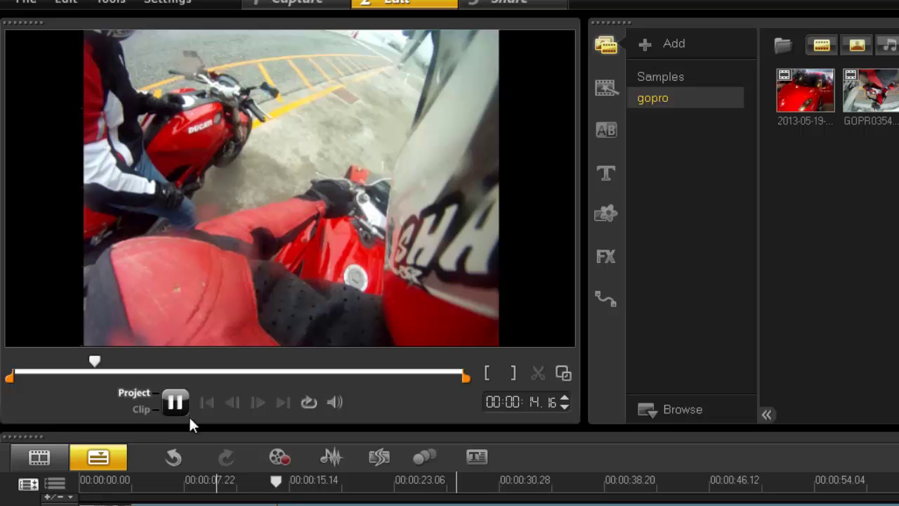
{"action": "left_click", "coordinate": [188, 414]}
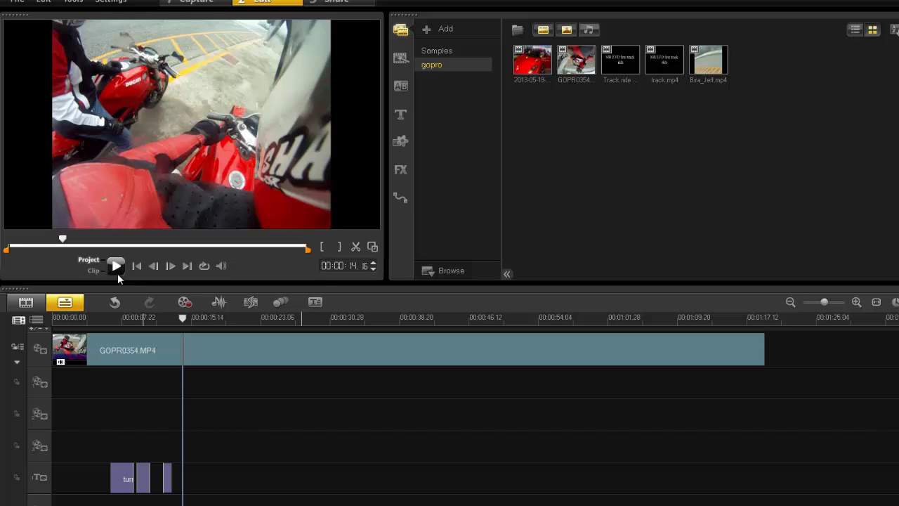
- Start a new project, discarding the unsaved changes to the GoPro project
{"action": "left_click", "coordinate": [16, 2]}
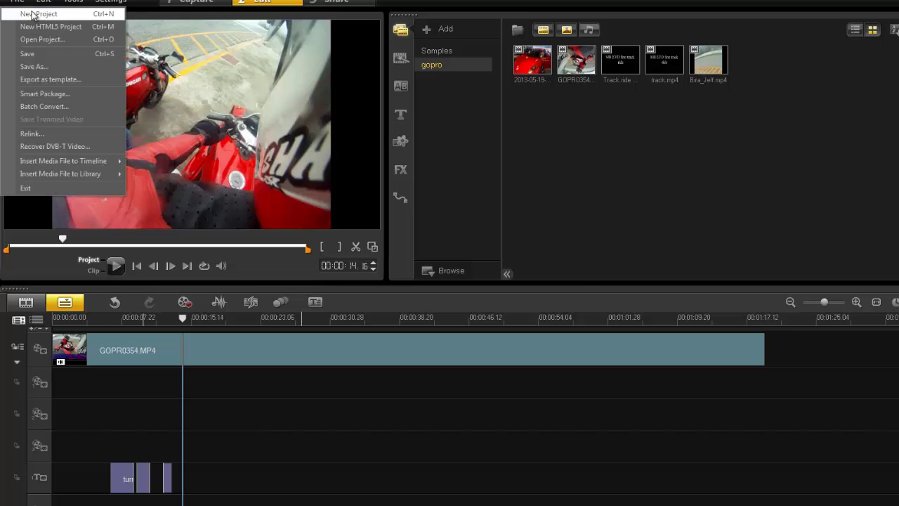
{"action": "left_click", "coordinate": [36, 13]}
{"action": "left_click", "coordinate": [495, 305]}
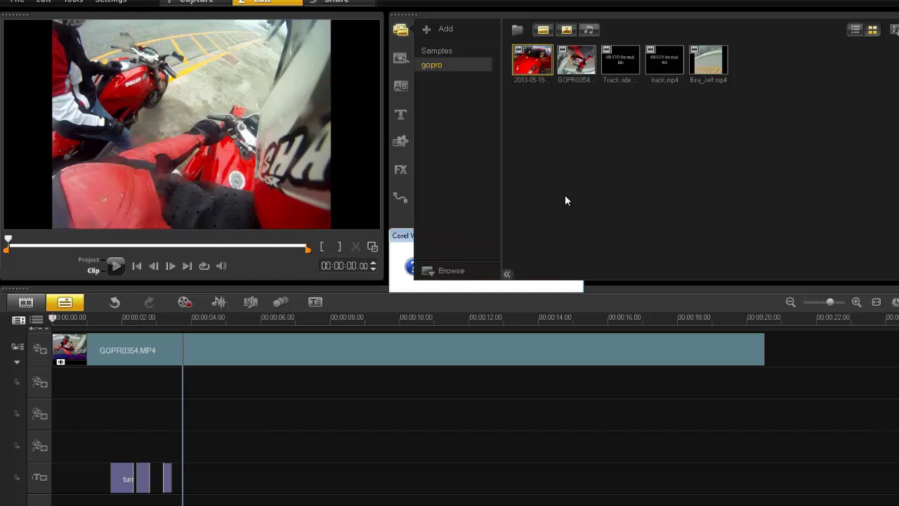
- Place Bira_Jeff.mp4 at the start of the video track and preview it to 00:00:21.26
{"action": "left_click_drag", "start_coordinate": [710, 63], "coordinate": [502, 369]}
{"action": "left_click", "coordinate": [876, 302]}
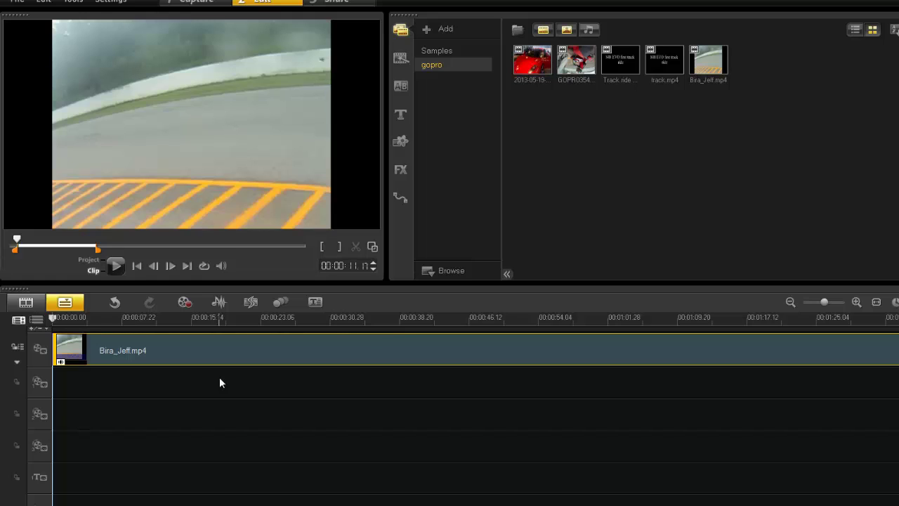
{"action": "left_click", "coordinate": [114, 267]}
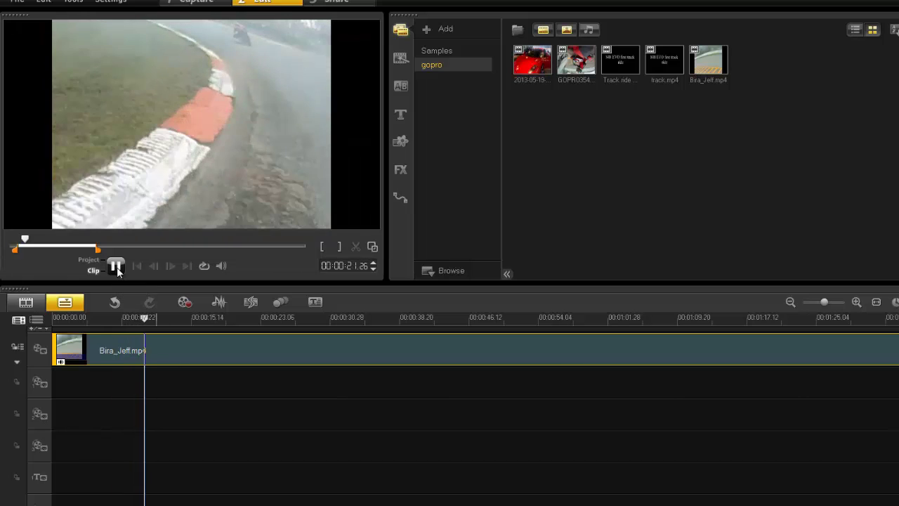
{"action": "left_click", "coordinate": [117, 267]}
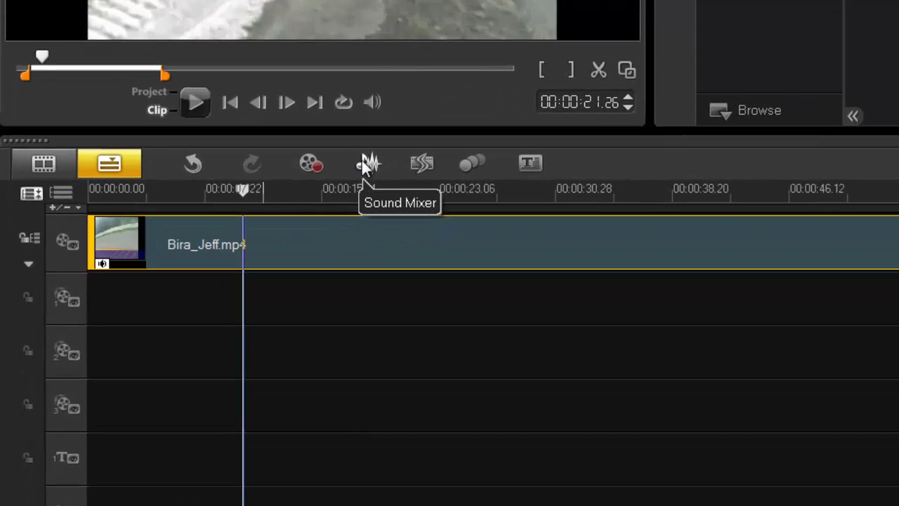
- In the Sound Mixer view, drag down Bira_Jeff.mp4's starting volume keyframe, then exit and rewind
{"action": "left_click", "coordinate": [218, 303]}
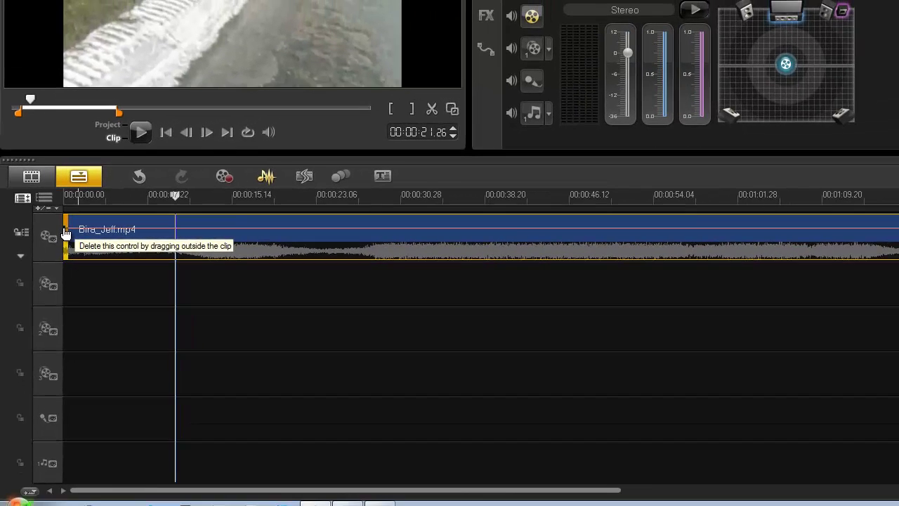
{"action": "left_click_drag", "start_coordinate": [90, 238], "coordinate": [66, 237]}
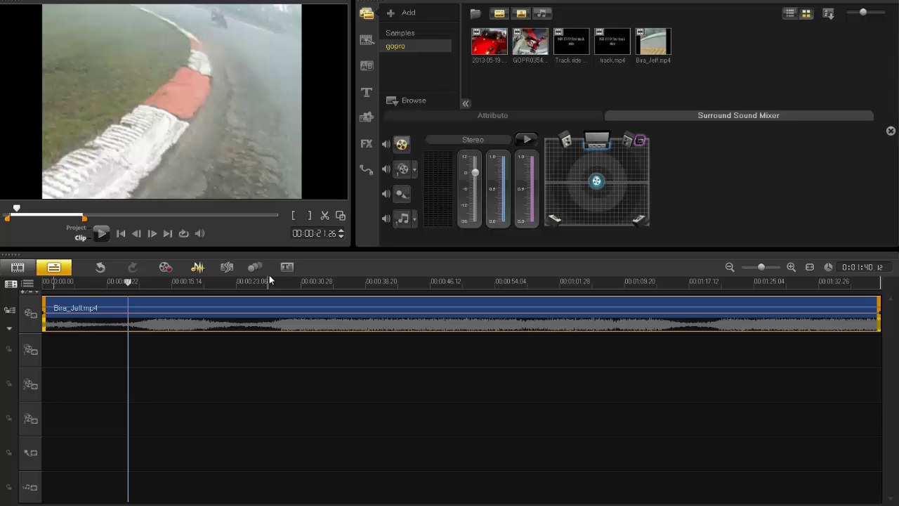
{"action": "left_click", "coordinate": [198, 267]}
{"action": "left_click", "coordinate": [120, 234]}
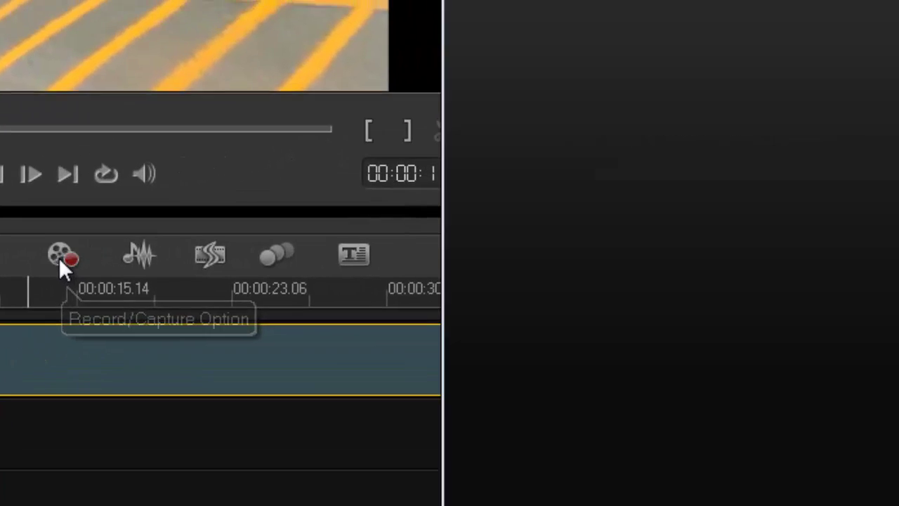
- Start recording a Voice-over narration over Bira_Jeff.mp4 from the Adjust Volume dialog
{"action": "left_click", "coordinate": [60, 257]}
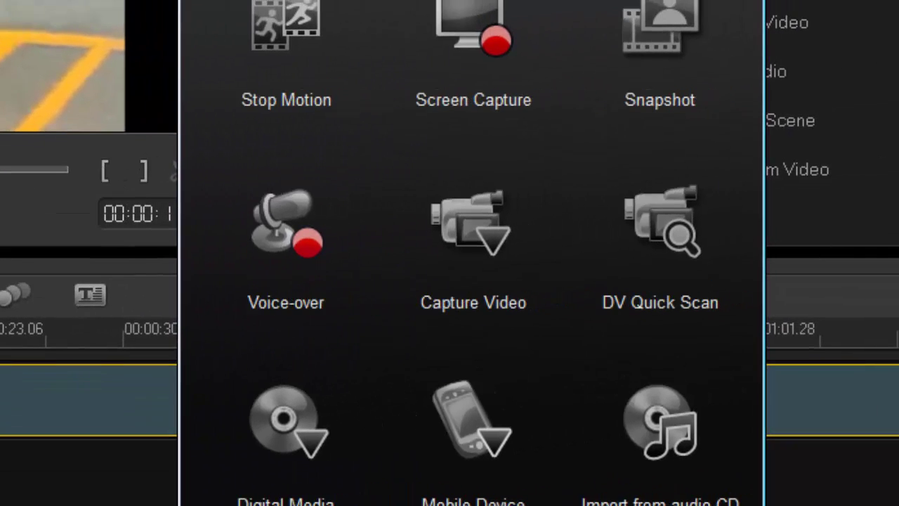
{"action": "left_click", "coordinate": [294, 231]}
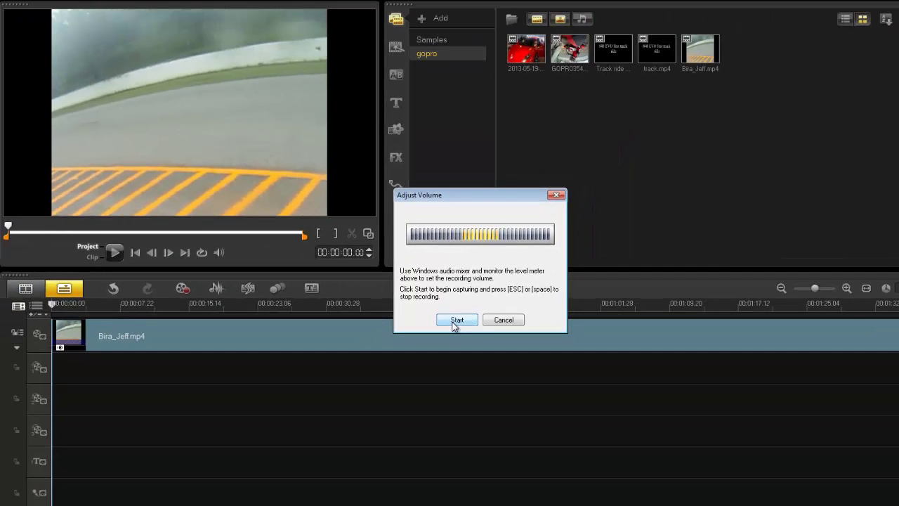
{"action": "left_click", "coordinate": [429, 347]}
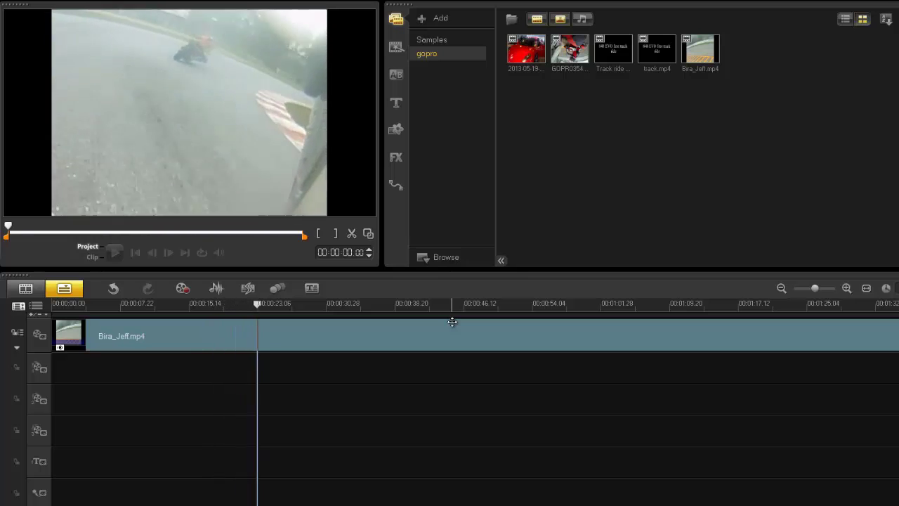
- Stop the voice-over recording, then replay the project from the start and pause at 00:00:10.25
{"action": "key", "text": "space"}
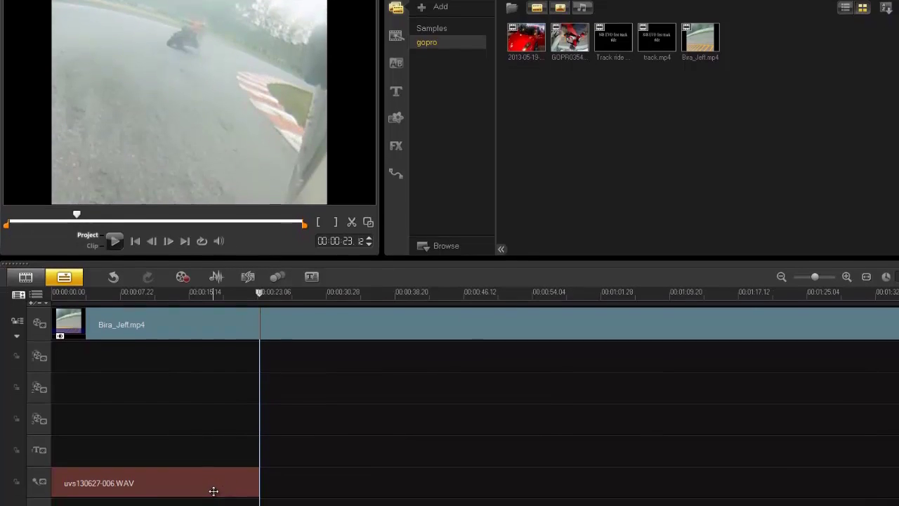
{"action": "left_click_drag", "start_coordinate": [260, 302], "coordinate": [53, 290]}
{"action": "left_click", "coordinate": [112, 231]}
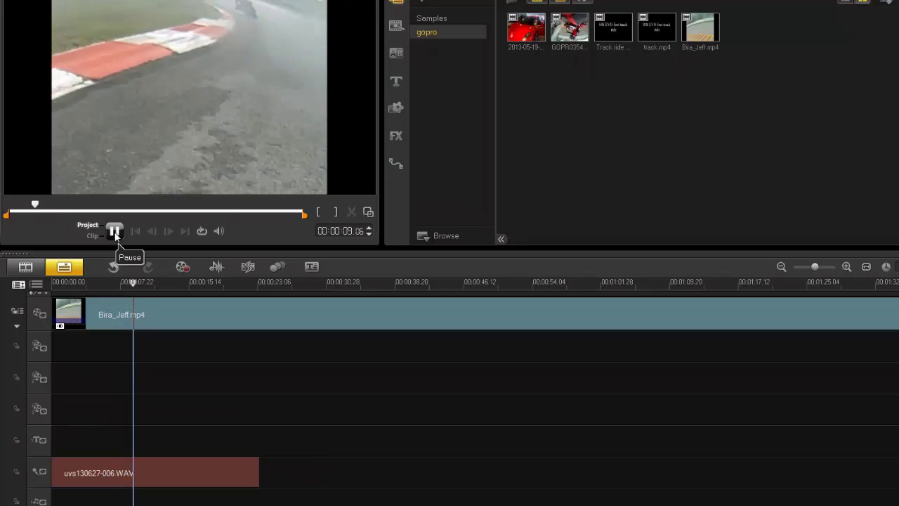
{"action": "left_click", "coordinate": [115, 232]}
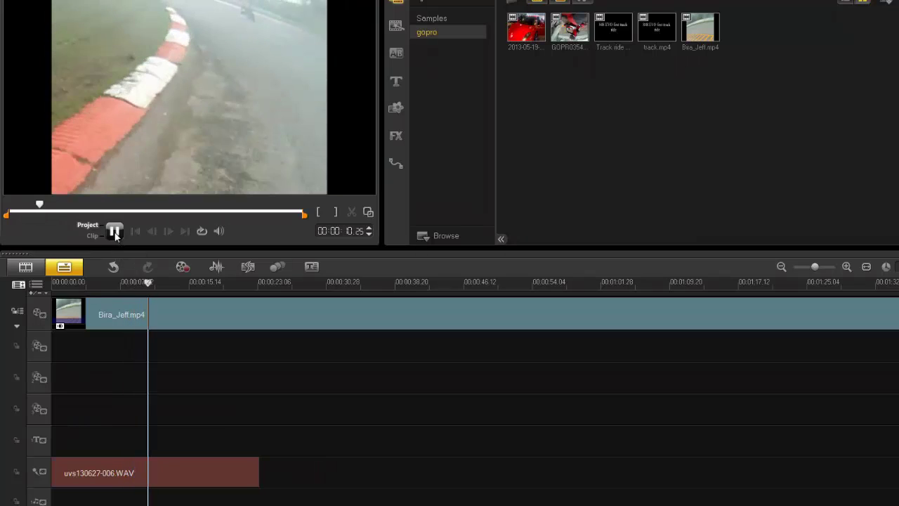